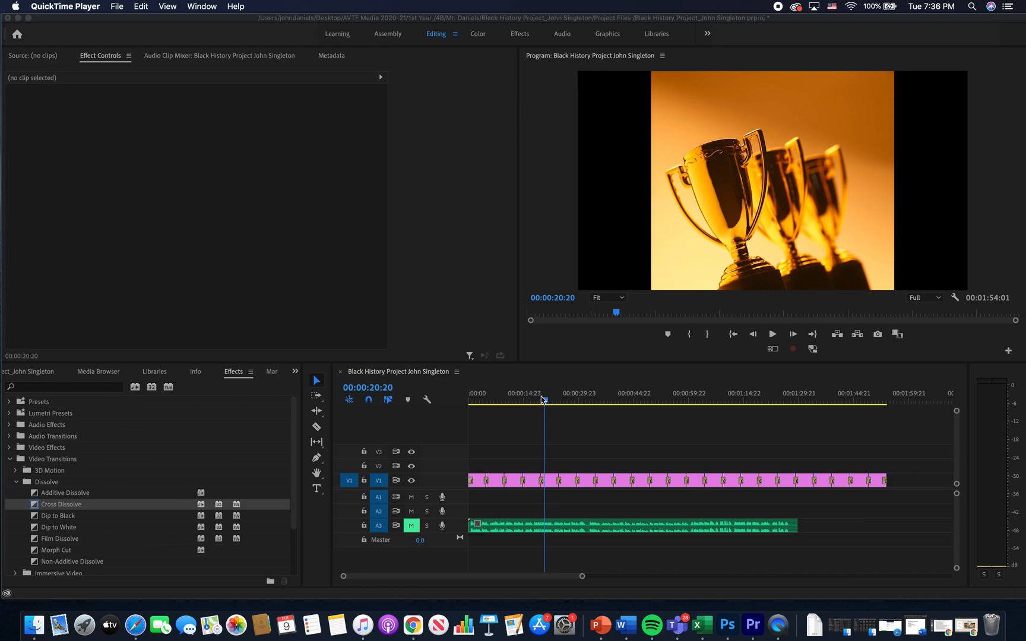
Step: Drag the Black History Project sequence's playhead back to 00:00:00:00
left_click(547, 406)
left_click(516, 399)
left_click_drag(515, 399, 471, 400)
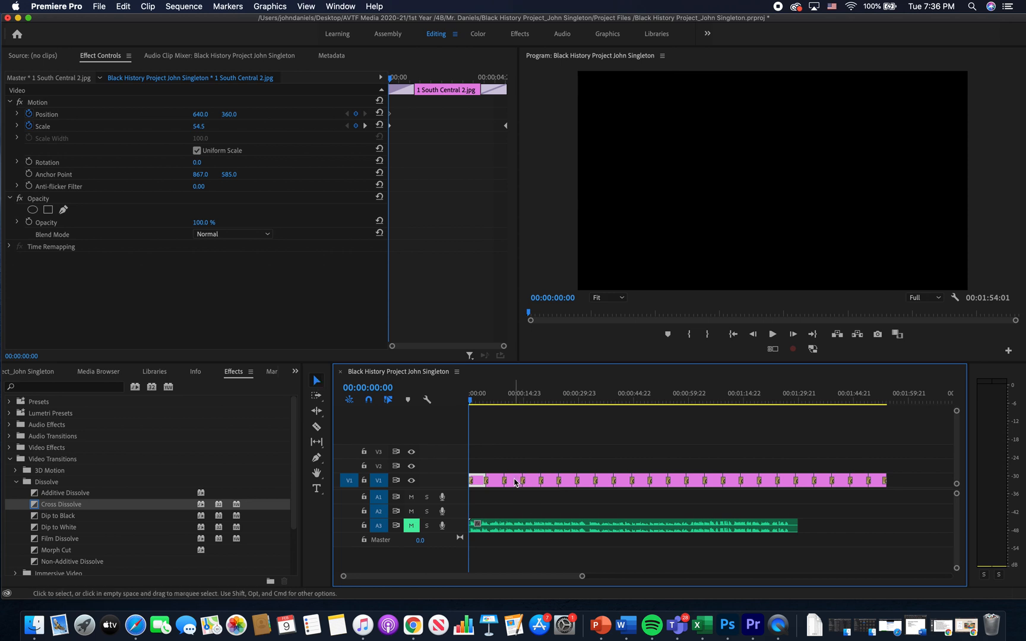
Step: Select the A3 soundtrack clip and start an empty Type Tool text box in the program frame
left_click_drag(668, 533, 666, 533)
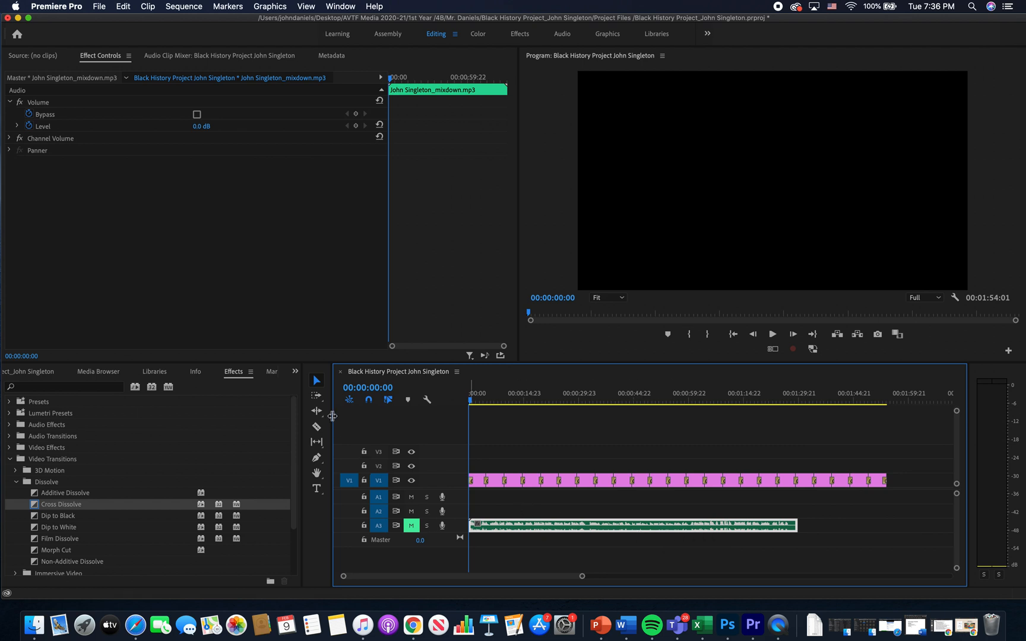
left_click(317, 489)
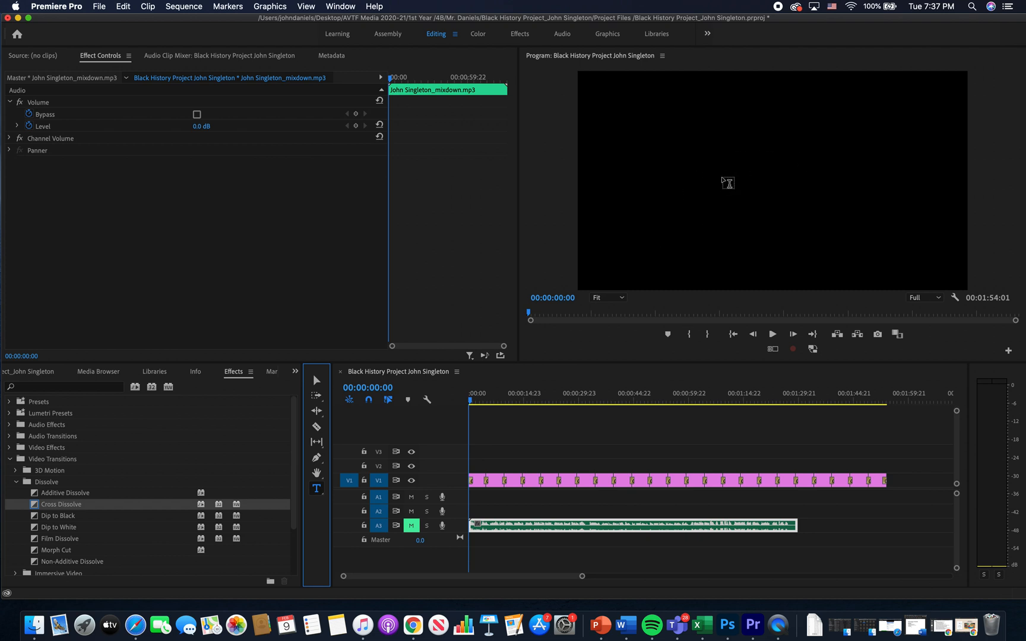
left_click(734, 175)
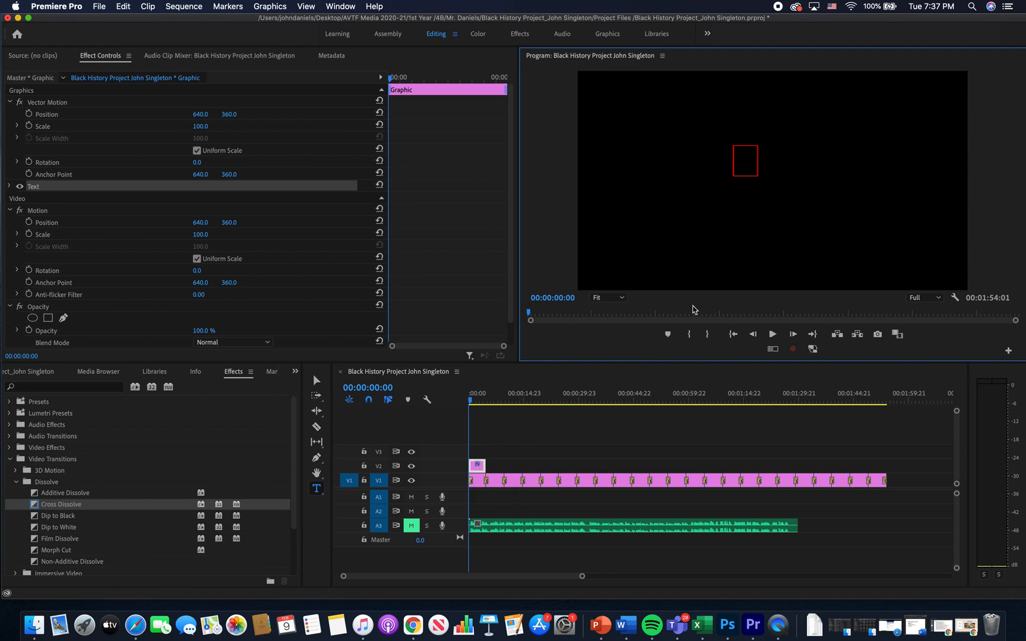
Step: Type 'John Singleton' into the new text box and maximise the Premiere window
left_click(744, 165)
type("John")
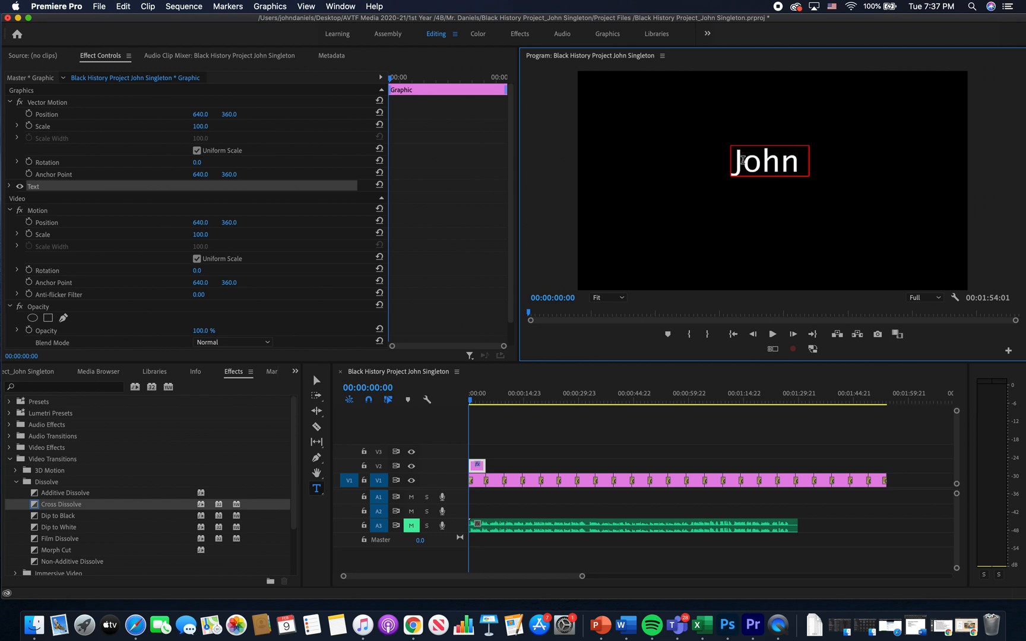
type(" Singleton")
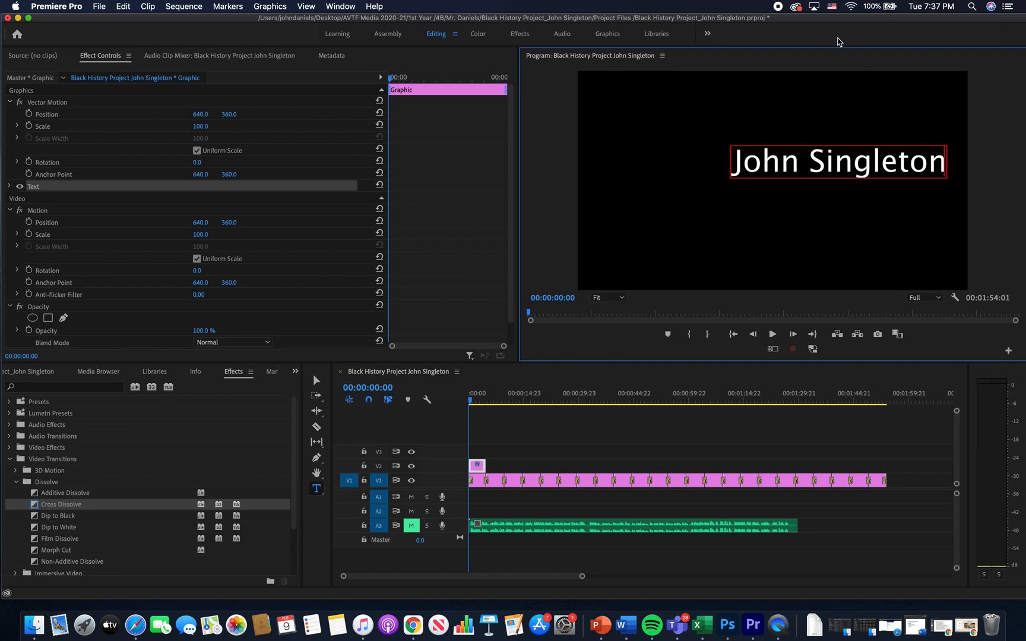
left_click(28, 19)
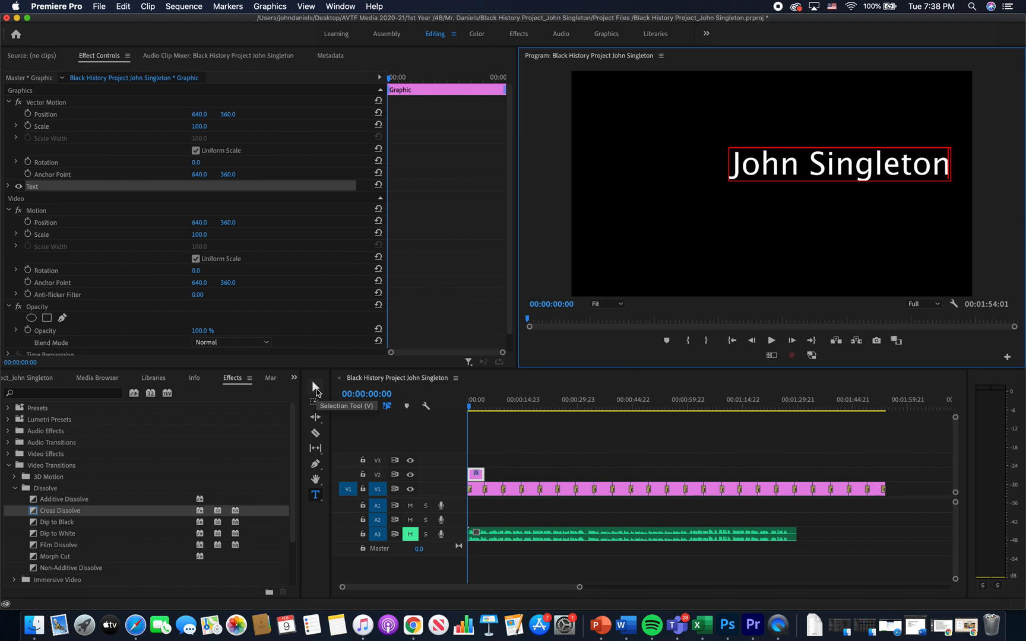
Step: Move the title left, centre its anchor point, and scale it up across the frame
left_click(316, 390)
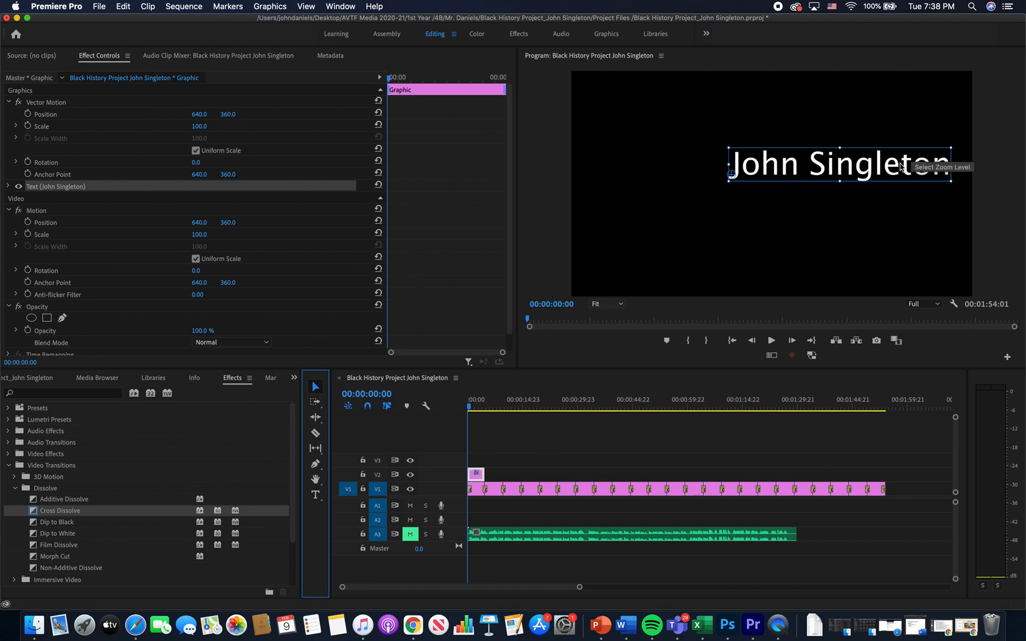
left_click_drag(901, 167, 835, 182)
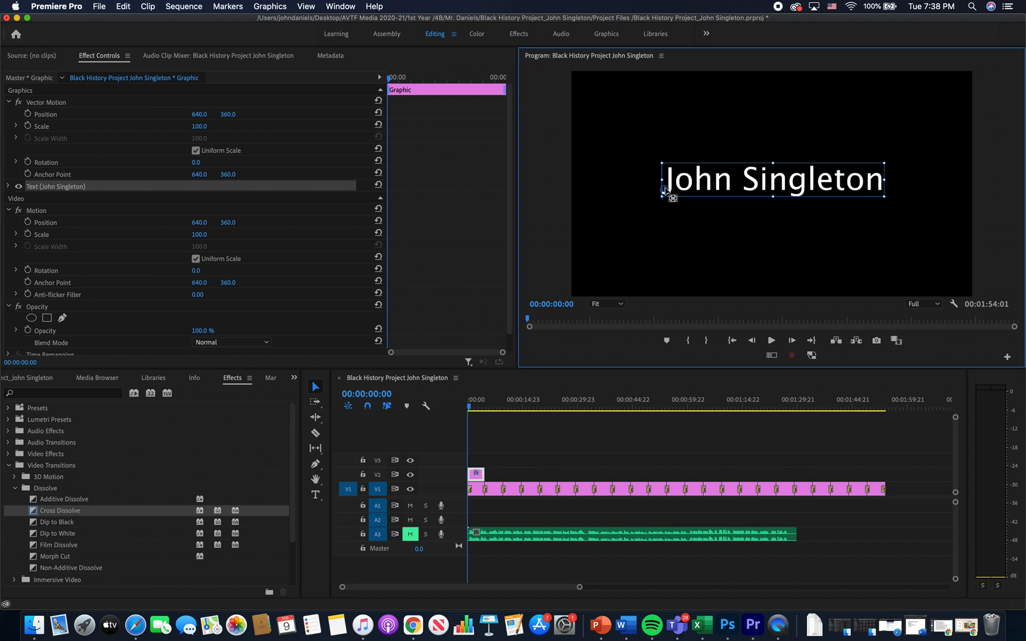
left_click_drag(665, 190, 776, 179)
mouse_move(884, 199)
left_mouse_down()
mouse_move(935, 228)
mouse_move(933, 205)
mouse_move(790, 172)
mouse_move(874, 207)
left_mouse_up()
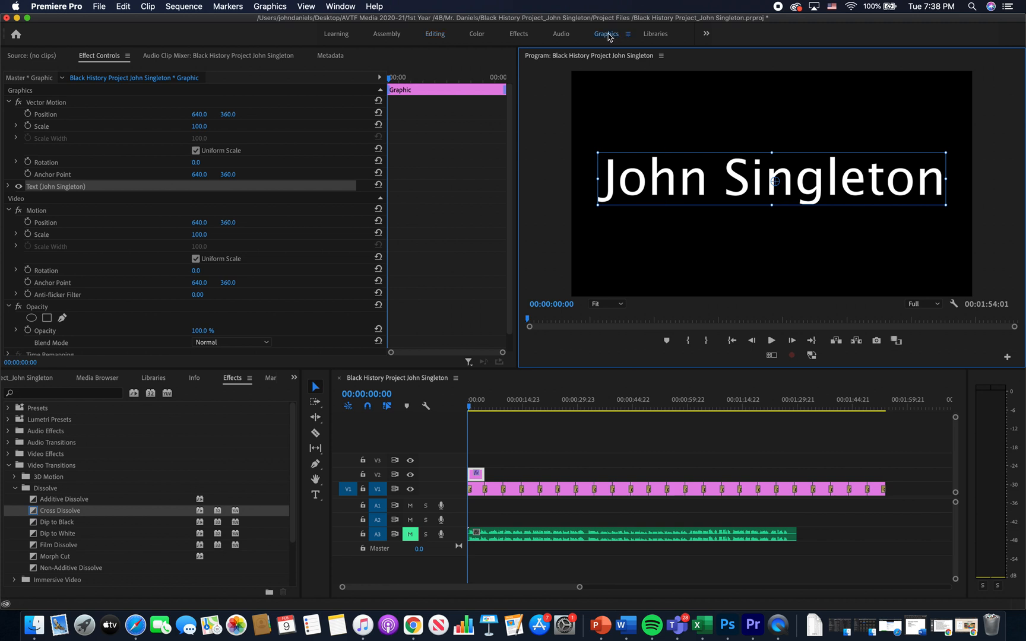
Step: Switch to the Graphics workspace and show the title's Edit properties in Essential Graphics
left_click(607, 34)
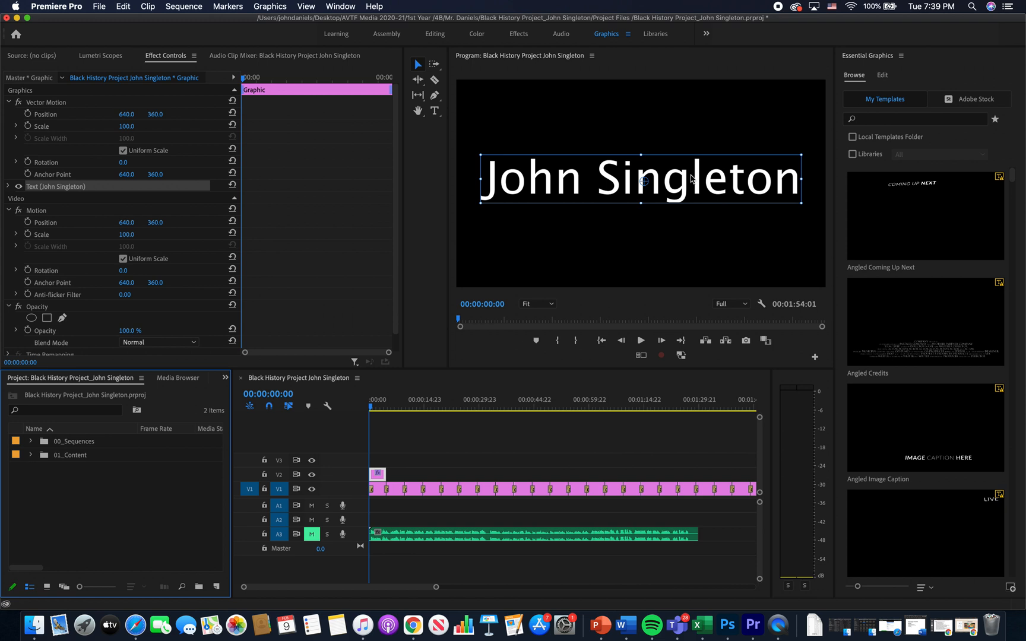
left_click(692, 178)
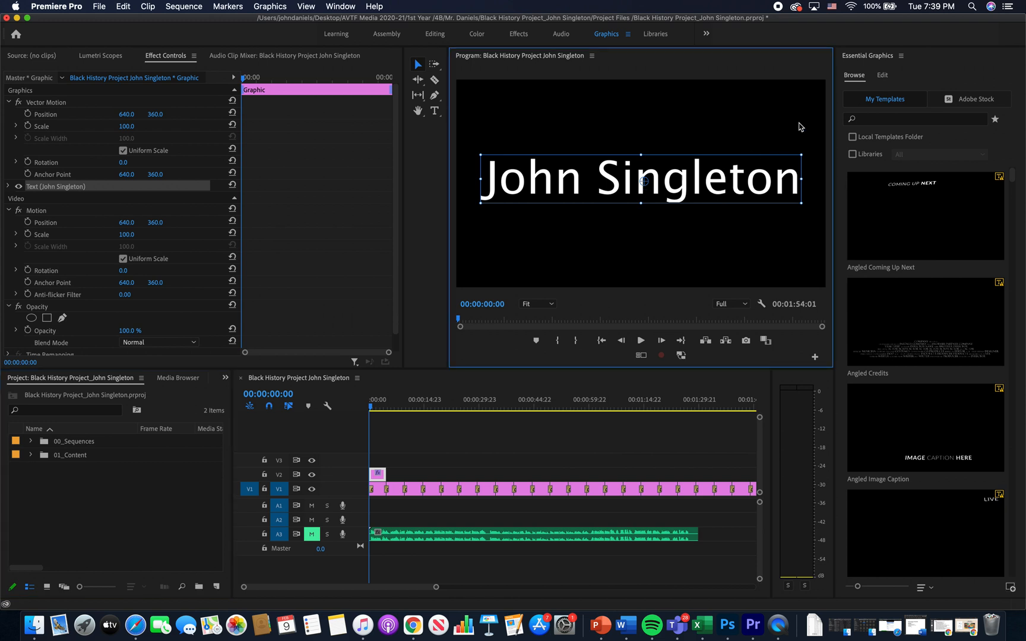
left_click(882, 76)
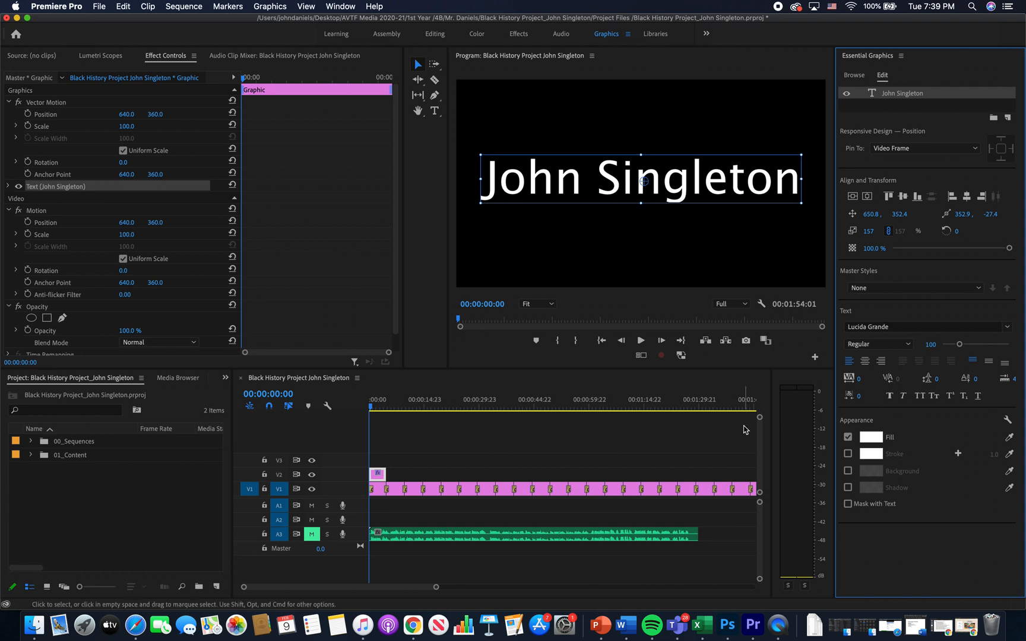
Step: Set the title's fill colour to blue, after first trying red
left_click(871, 439)
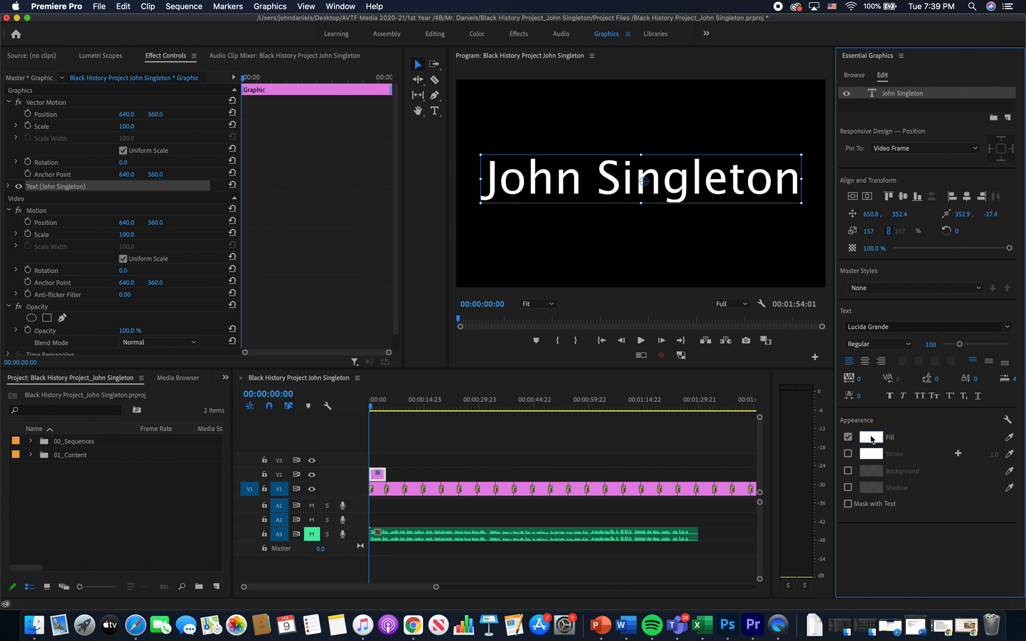
mouse_move(28, 199)
left_mouse_down()
mouse_move(118, 211)
mouse_move(153, 241)
left_mouse_up()
left_click(262, 90)
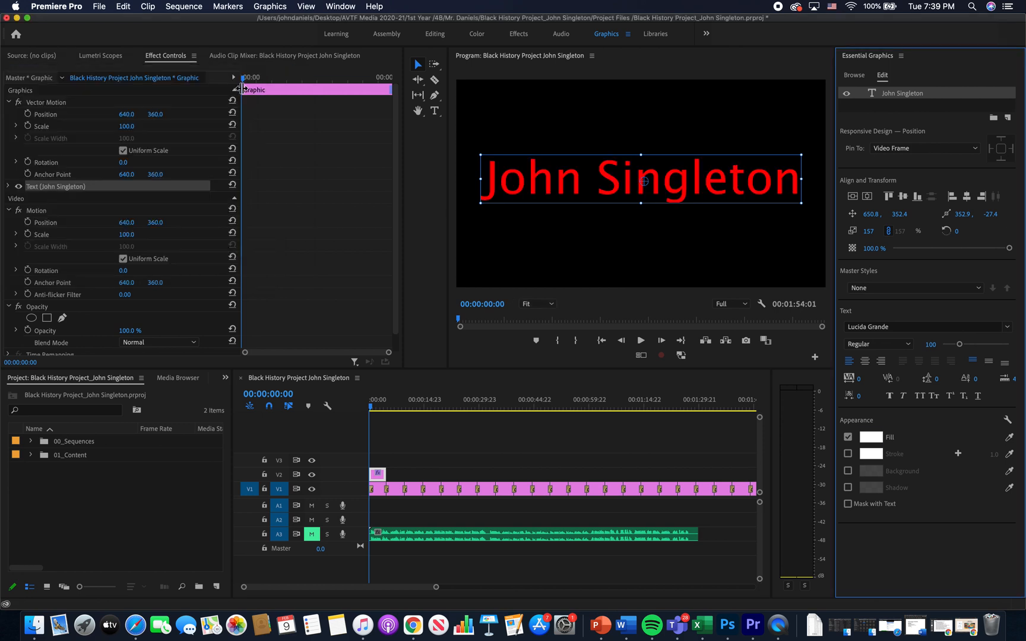
left_click(869, 438)
left_click_drag(130, 156, 95, 167)
mouse_move(168, 161)
left_mouse_down()
mouse_move(170, 188)
mouse_move(133, 209)
mouse_move(138, 241)
left_mouse_up()
left_click(263, 90)
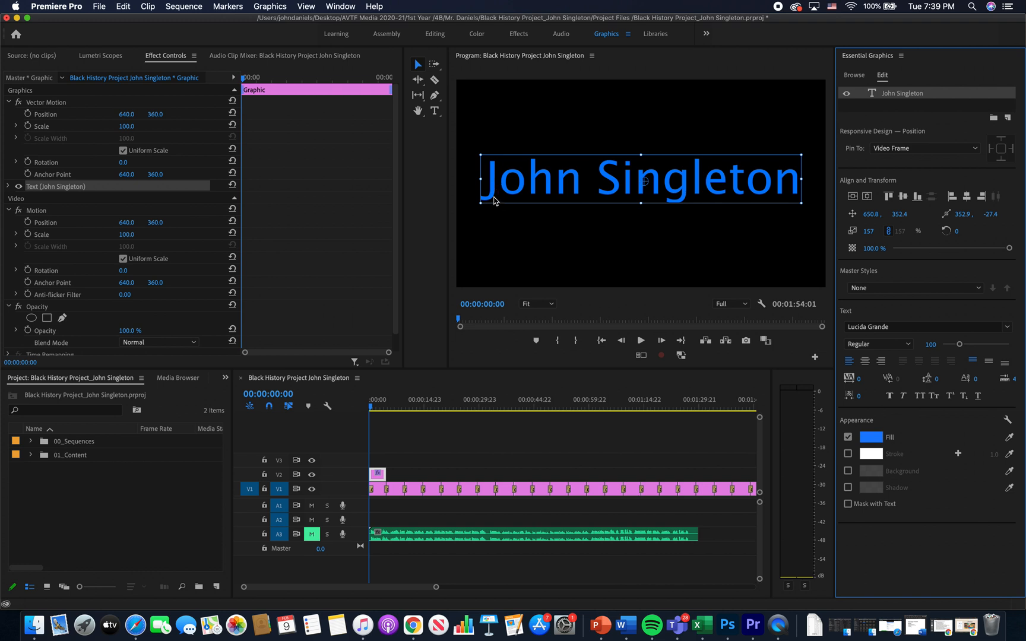
Step: Add a white stroke of width 6.0 around the title lettering
left_click(849, 455)
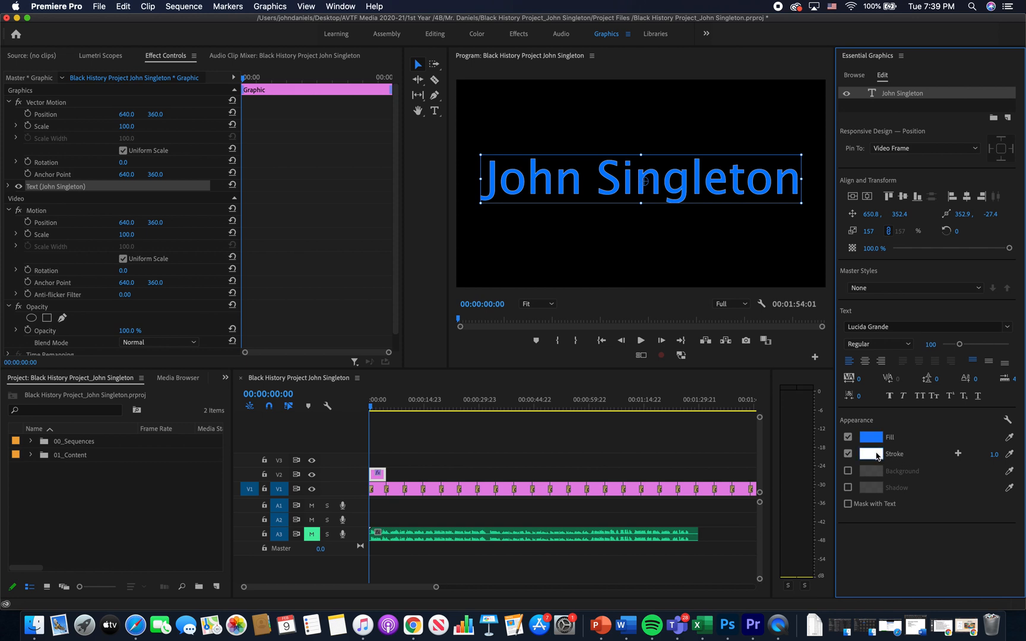
left_click(872, 454)
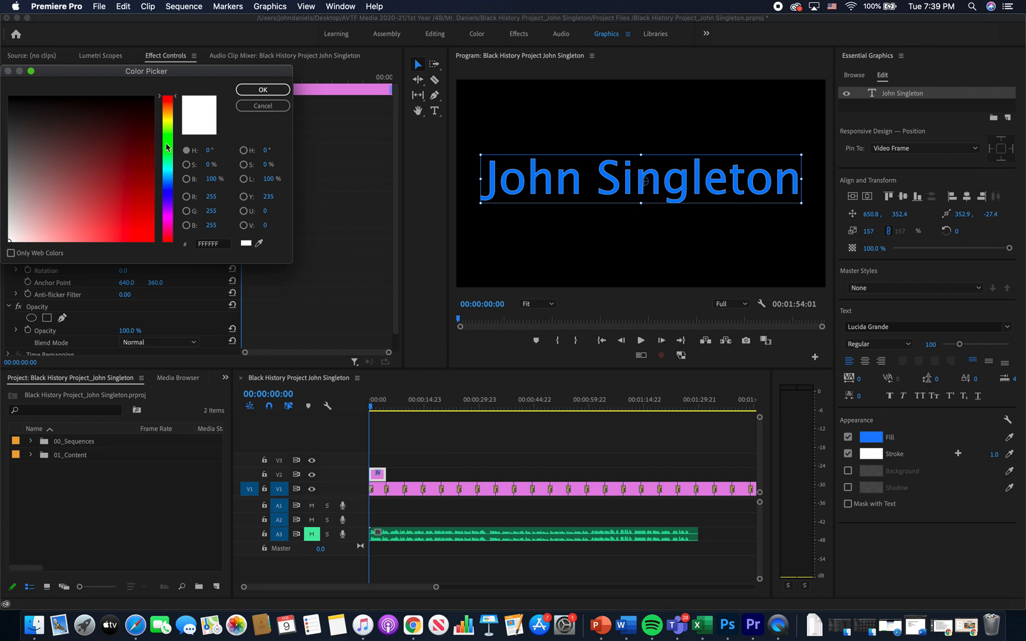
left_click(252, 92)
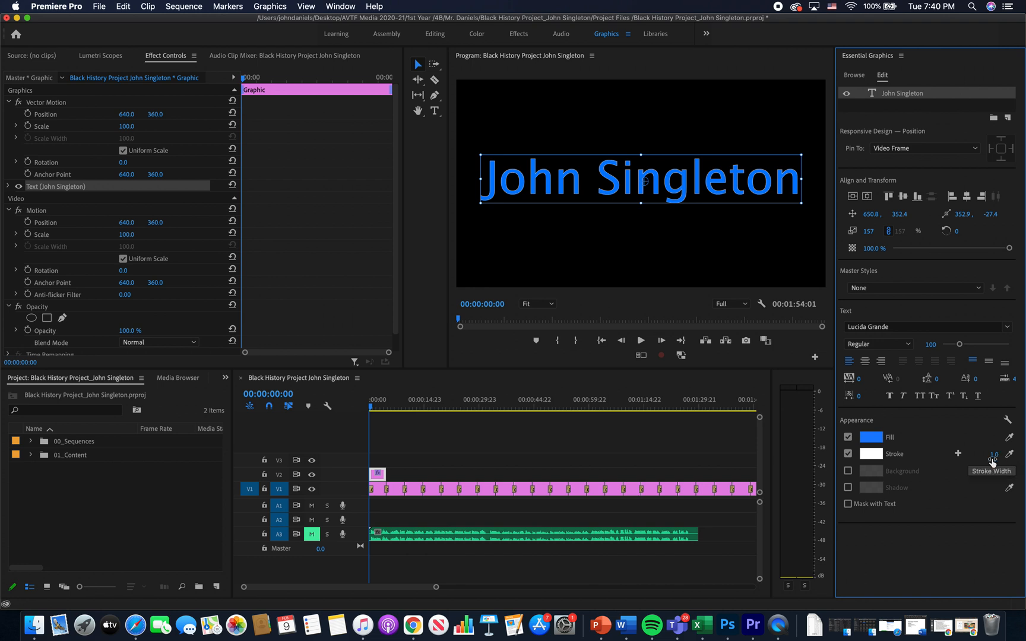
mouse_move(993, 454)
left_mouse_down()
mouse_move(1025, 454)
mouse_move(994, 454)
left_mouse_up()
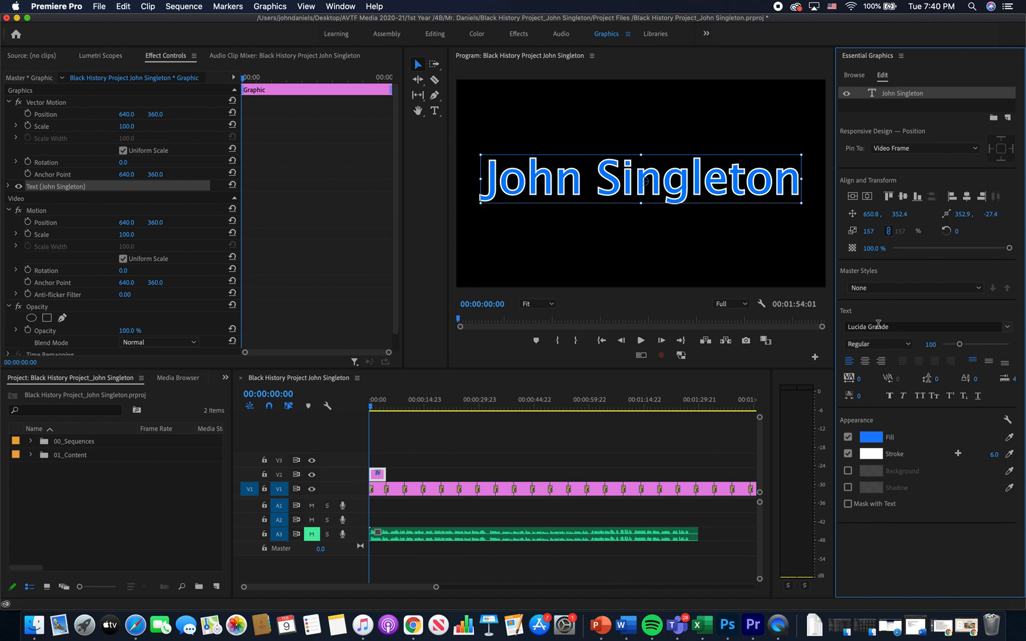
Step: Change the title font to Savoye LET after briefly trying Mukta Mahee
left_click(878, 325)
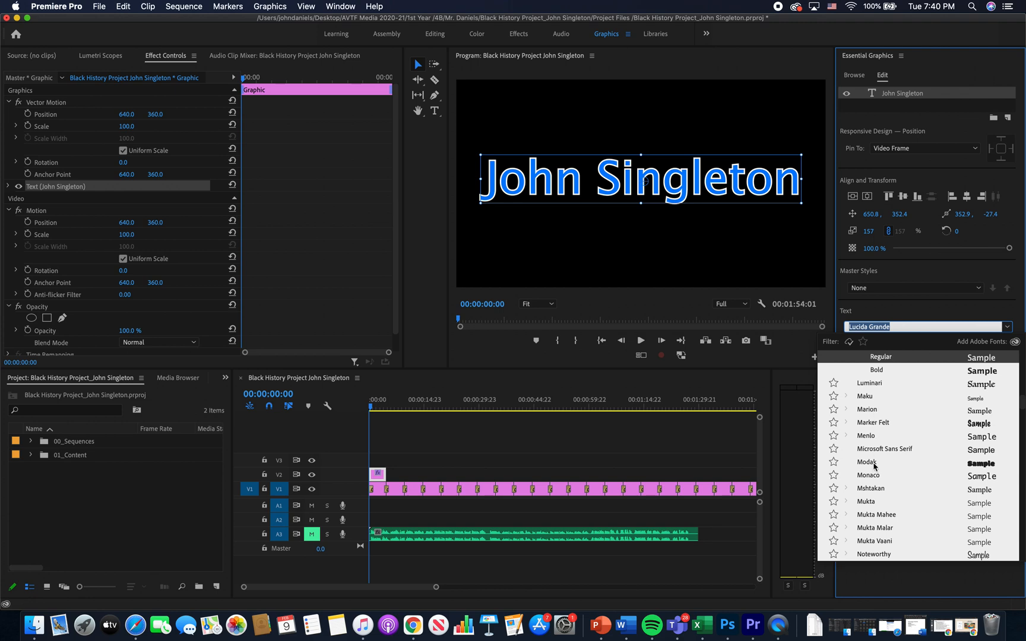
left_click(879, 514)
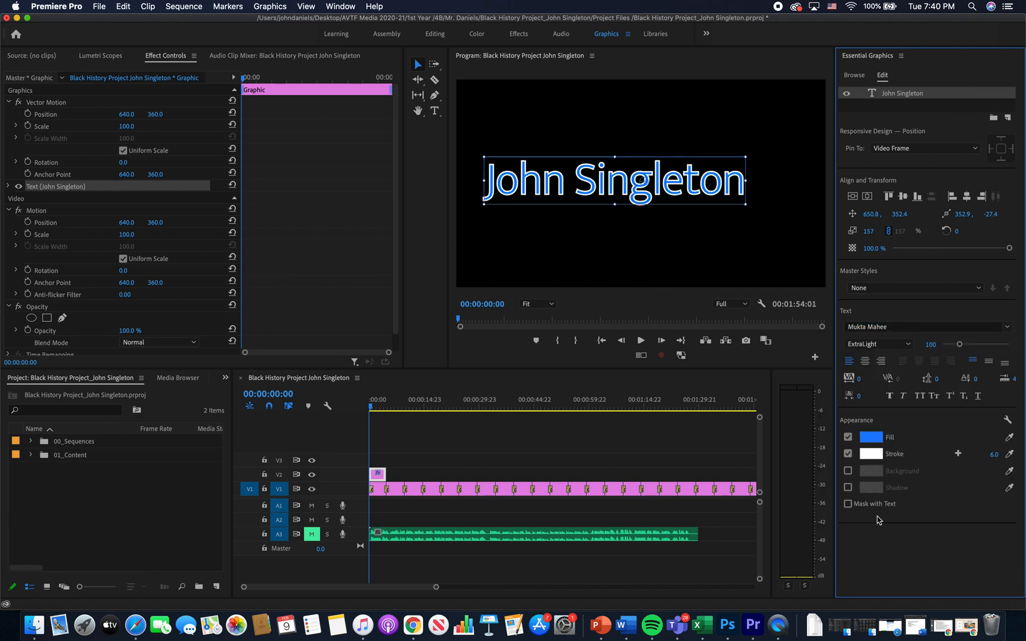
left_click(873, 326)
scroll(904, 503, "down", 10)
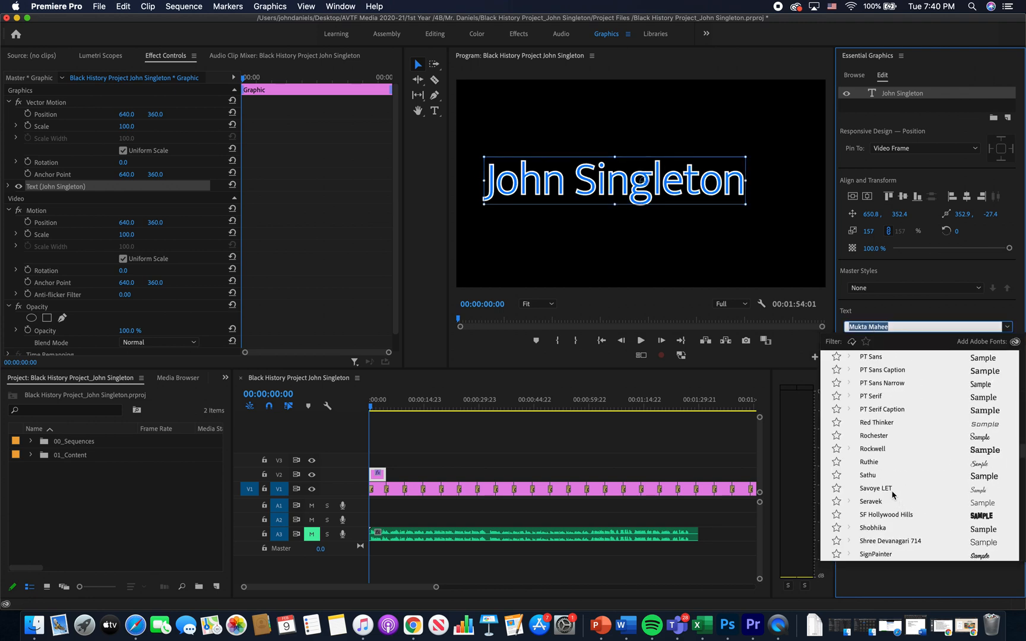
left_click(890, 492)
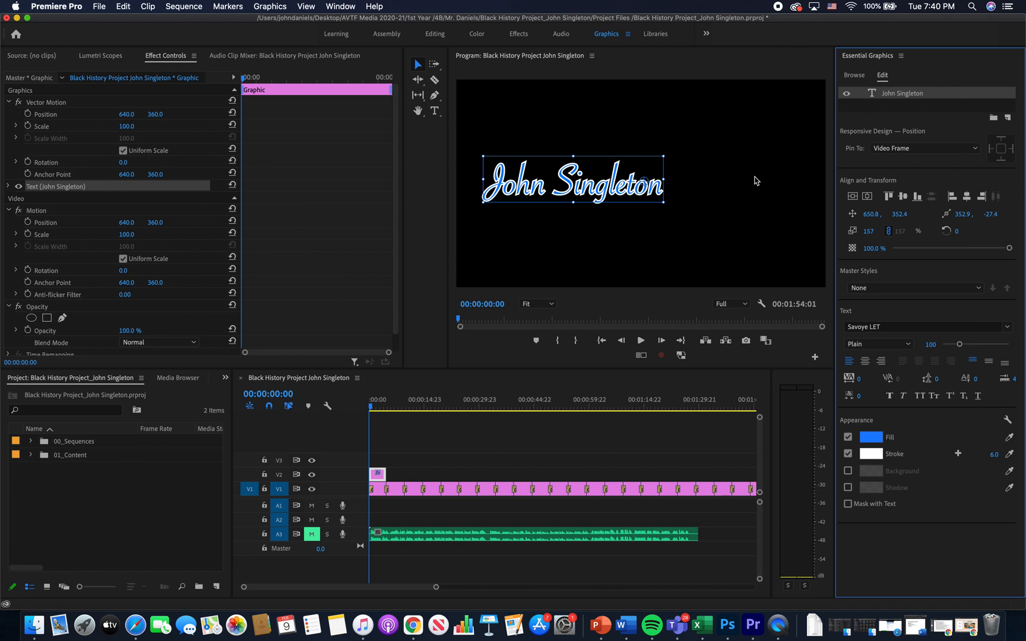
Step: Centre the title vertically and horizontally, then move the playhead to 00:00:02:04
left_click(853, 197)
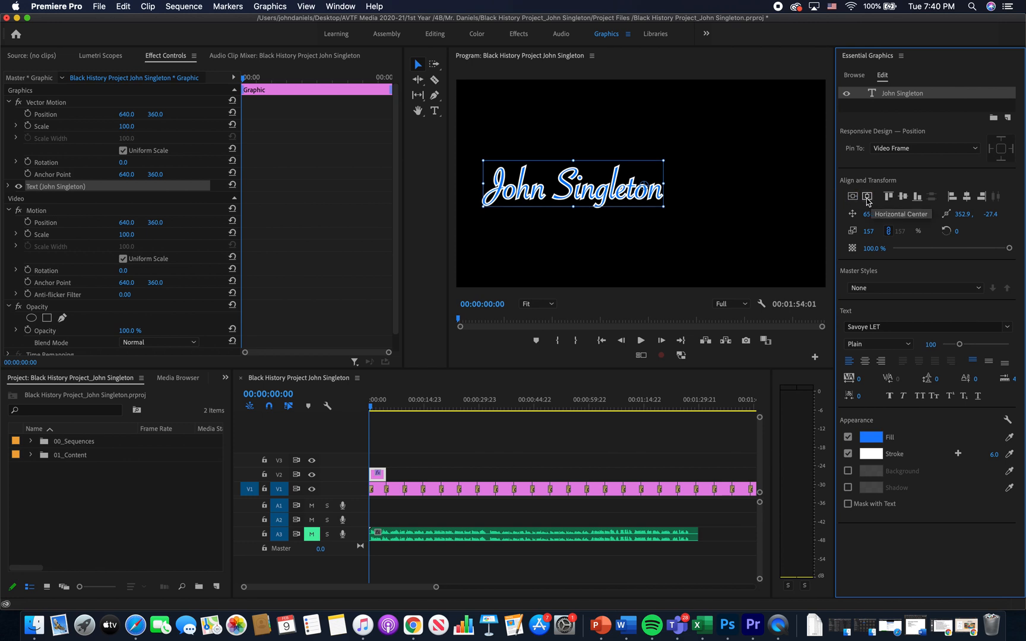
left_click(867, 197)
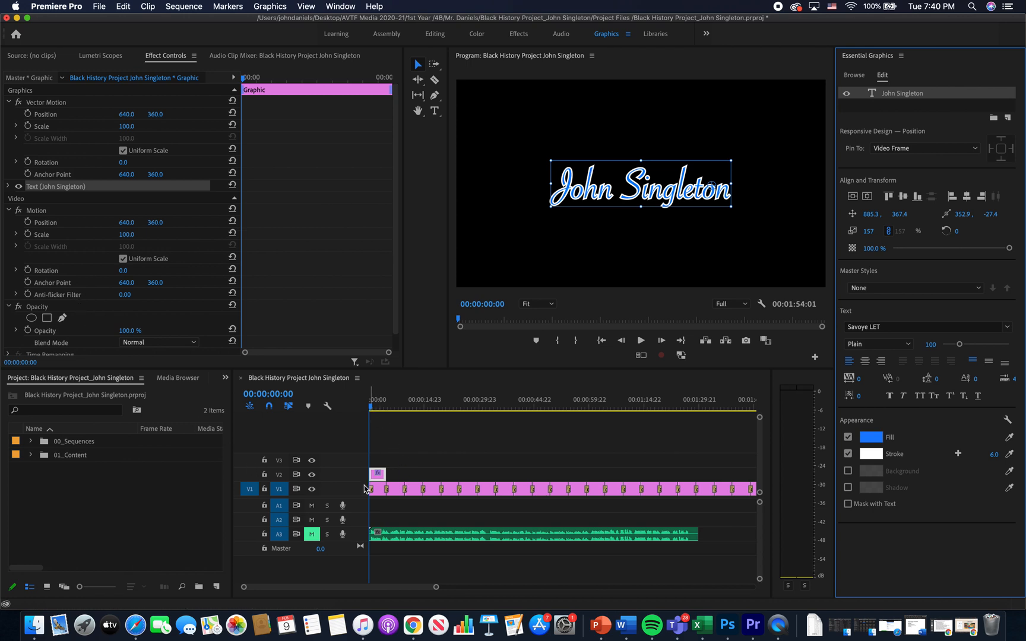
left_click(377, 408)
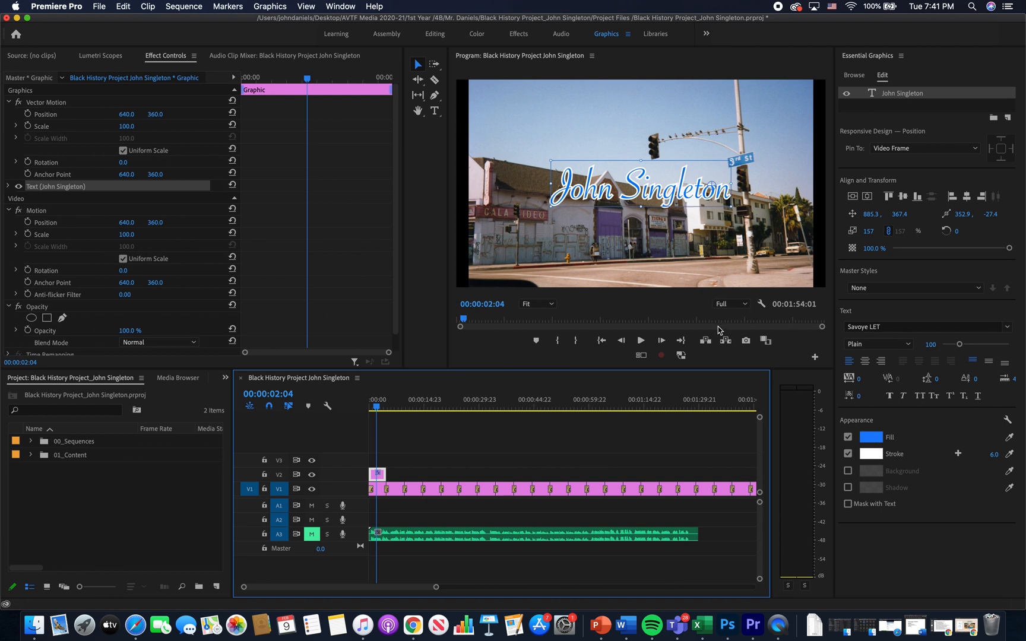
Step: Give the title a drop shadow with 100% opacity, distance 5.9 and blur 110
left_click(848, 488)
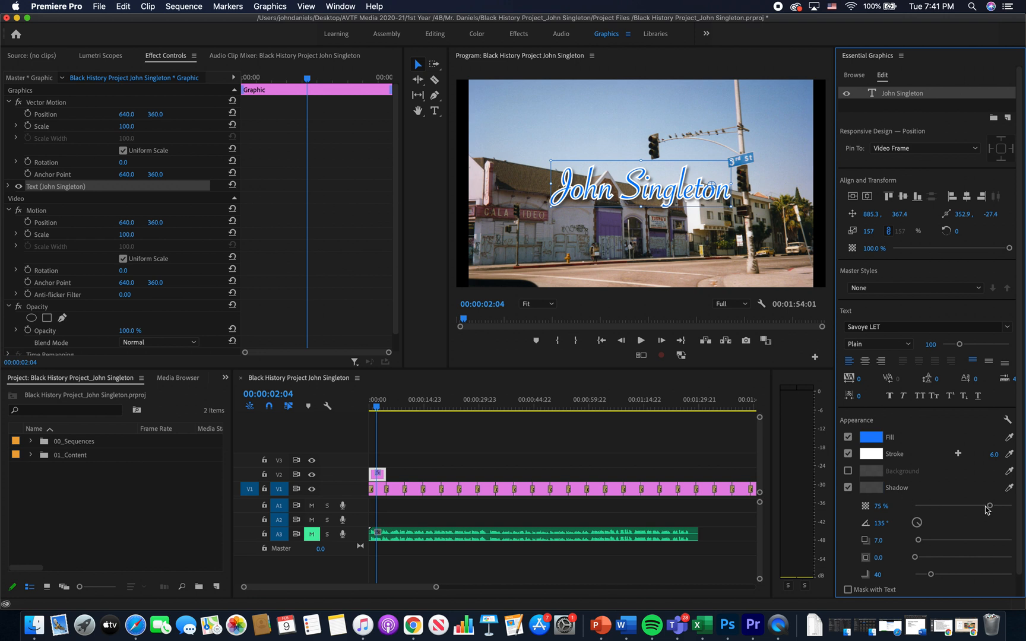
scroll(932, 501, "down", 2)
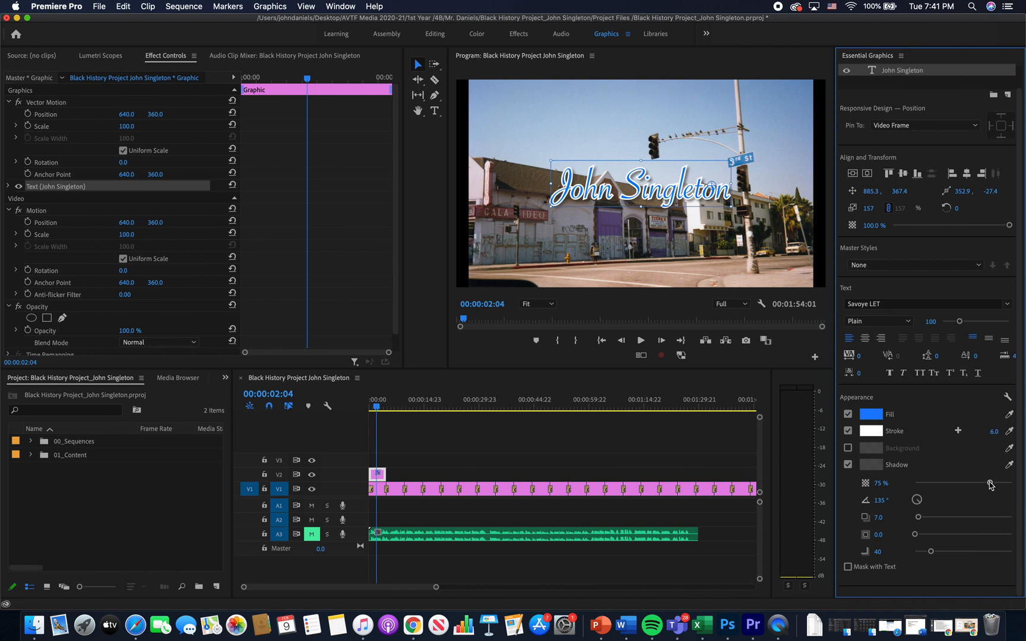
left_click_drag(990, 485, 1023, 476)
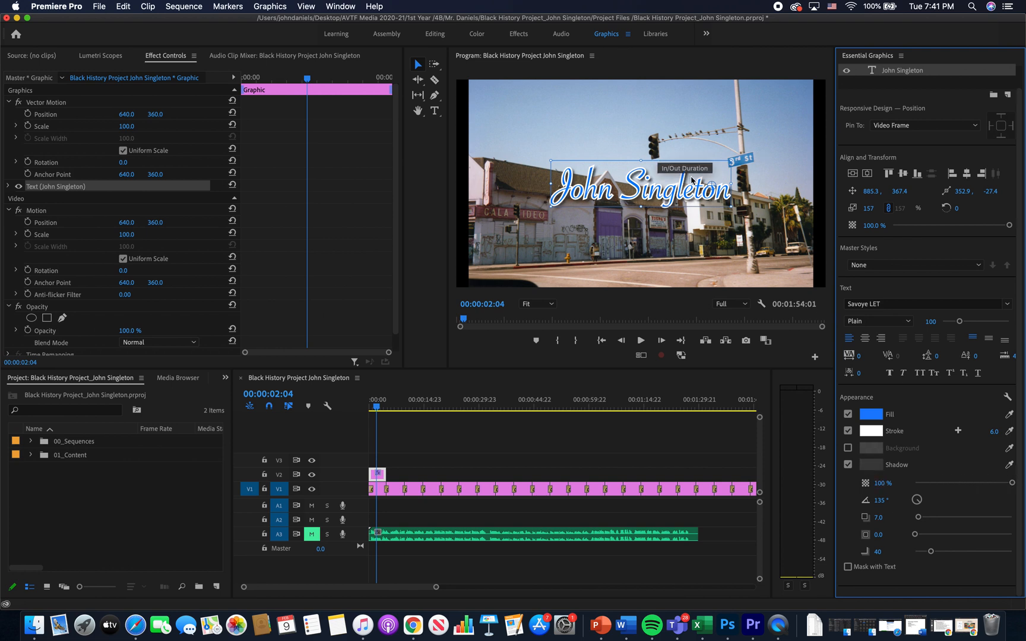
left_click(738, 232)
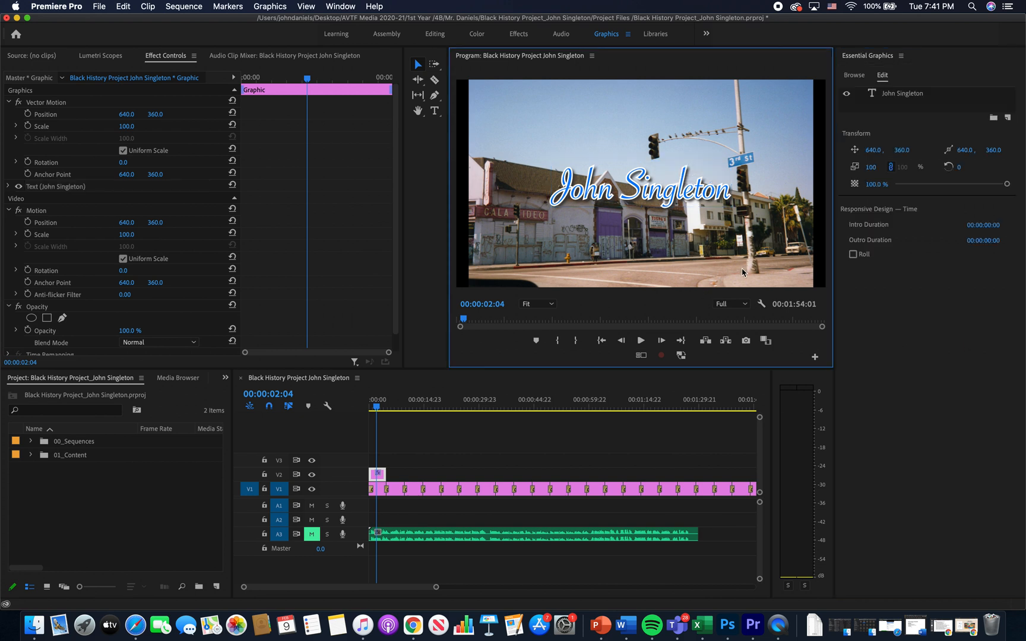
left_click(694, 184)
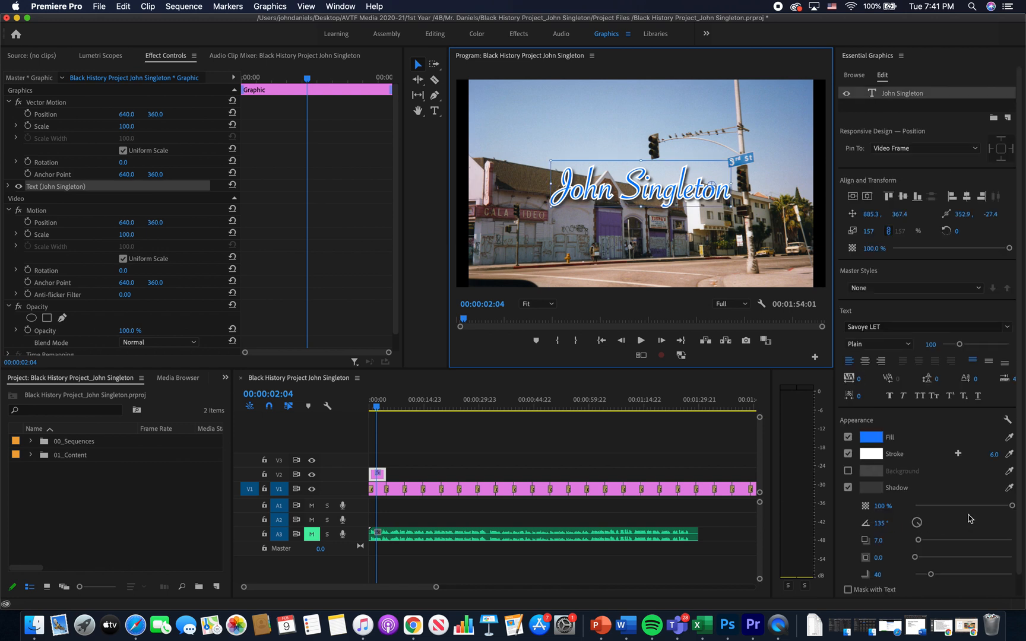
mouse_move(919, 543)
left_mouse_down()
mouse_move(905, 538)
mouse_move(943, 536)
mouse_move(899, 535)
mouse_move(919, 534)
left_mouse_up()
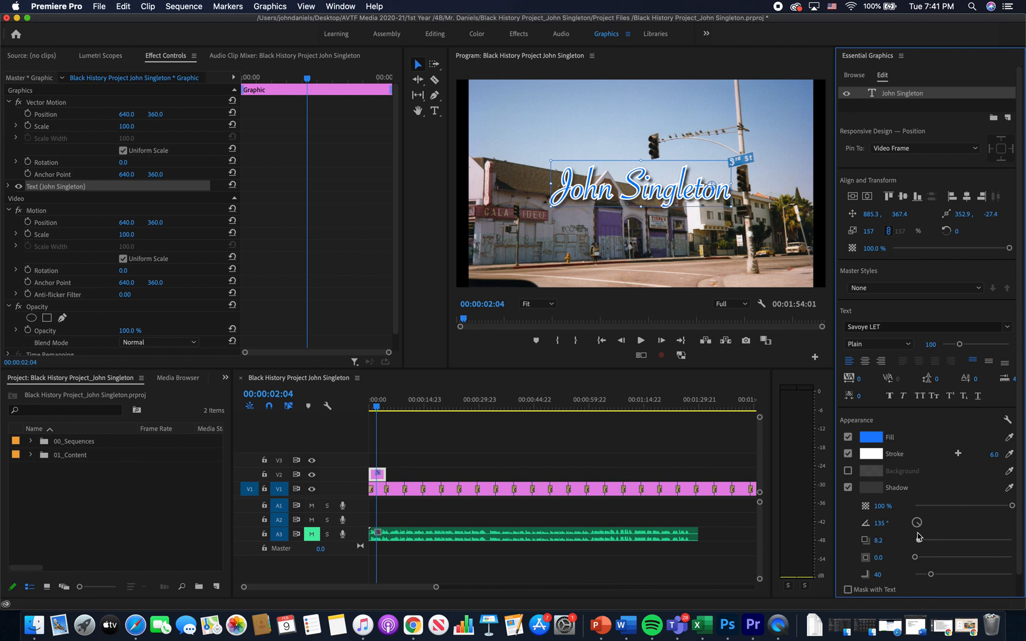
left_click_drag(918, 536, 902, 568)
left_click_drag(931, 575, 957, 576)
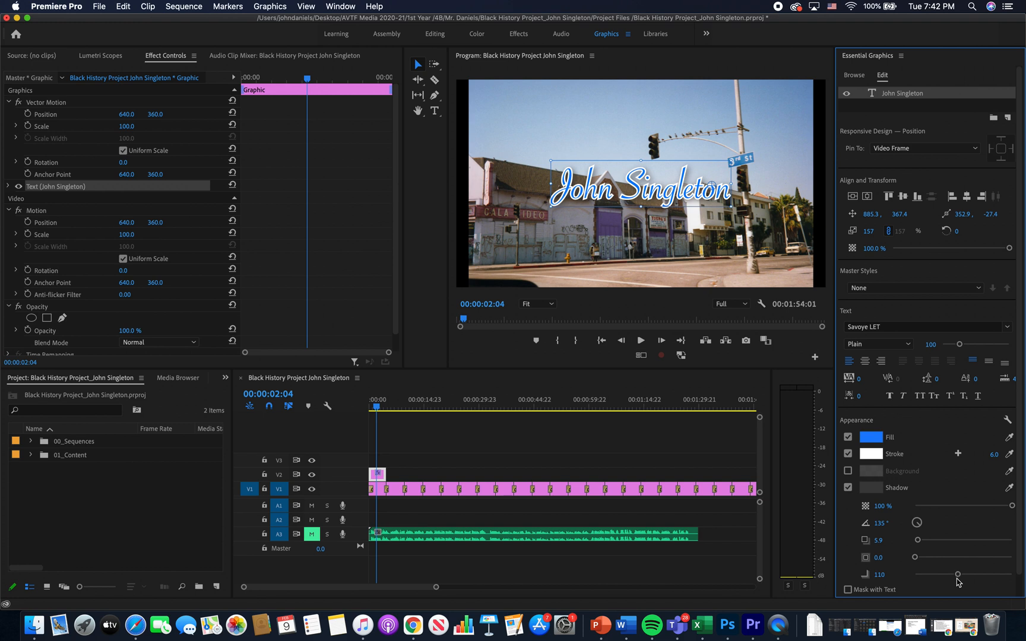